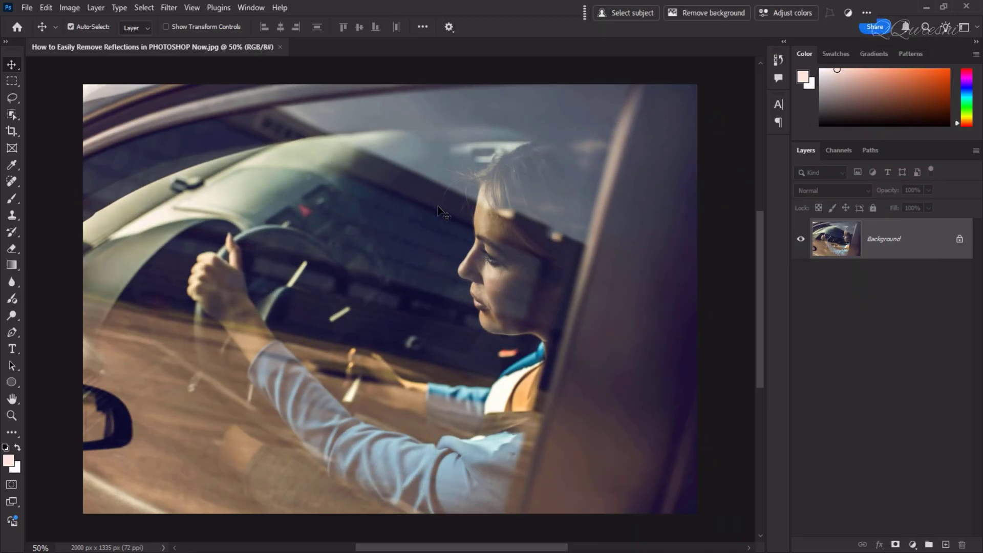
Duplicate the Background layer and open the copy in the Camera Raw Filter
key(ctrl)
key(ctrl+j)
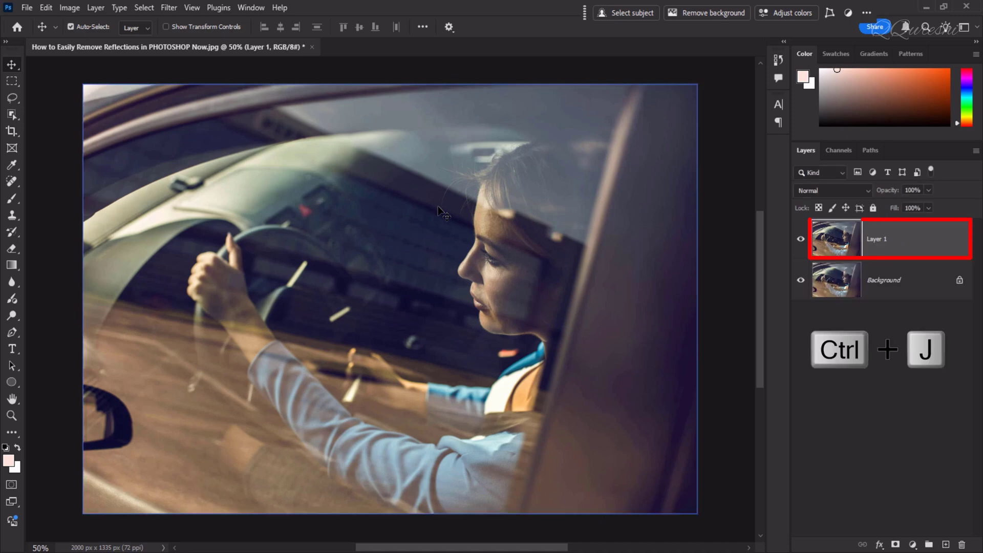
click(169, 8)
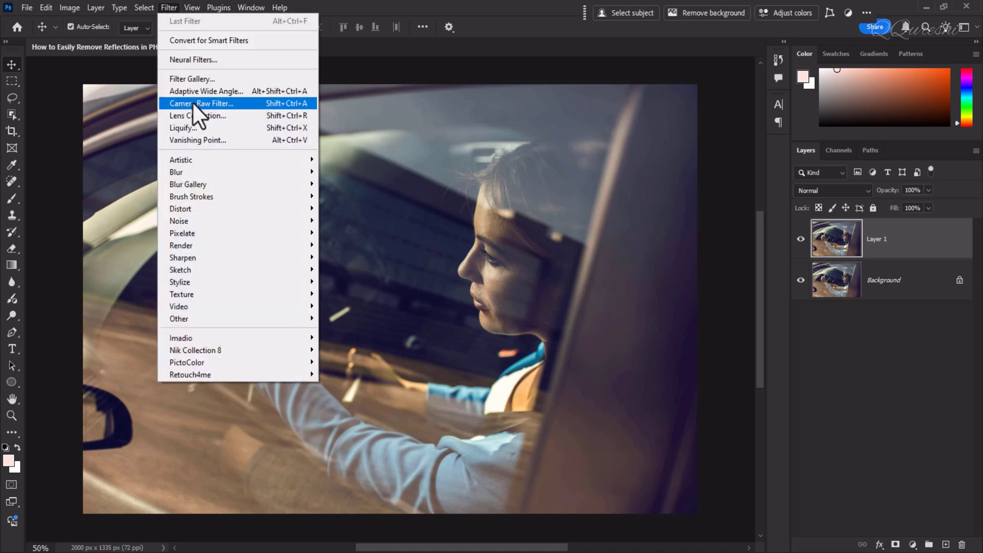
click(253, 103)
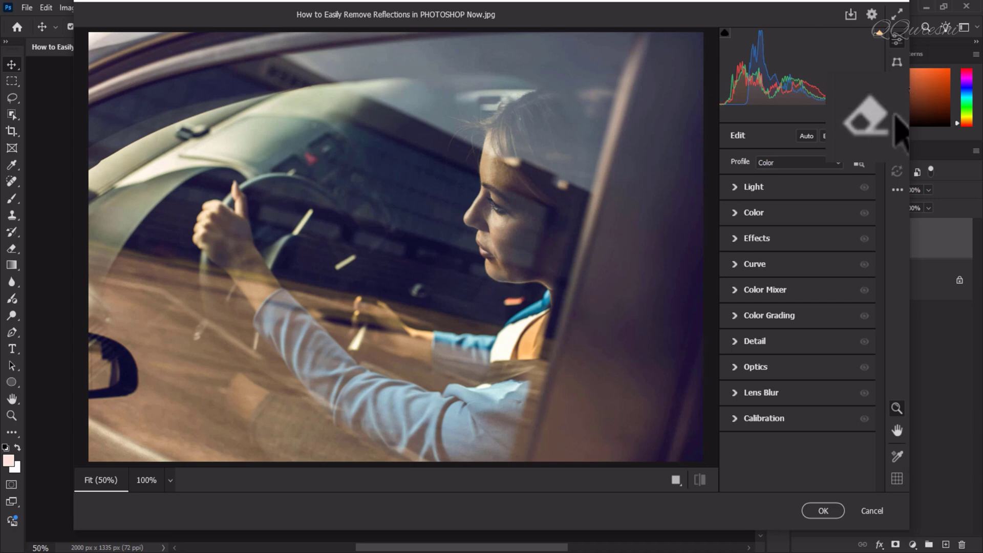
Enable New AI Features under Technology Previews in the Camera Raw preferences and close the filter
click(898, 86)
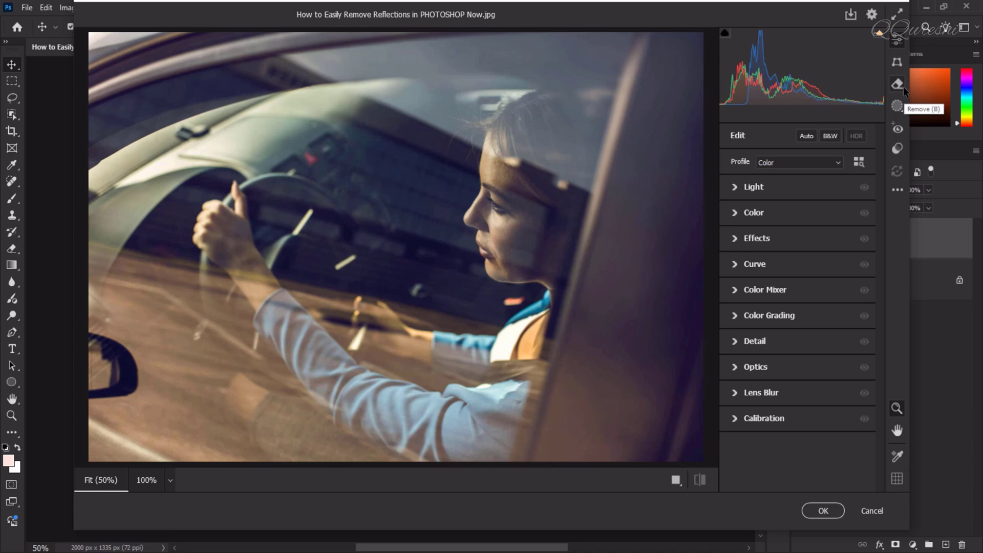
click(901, 89)
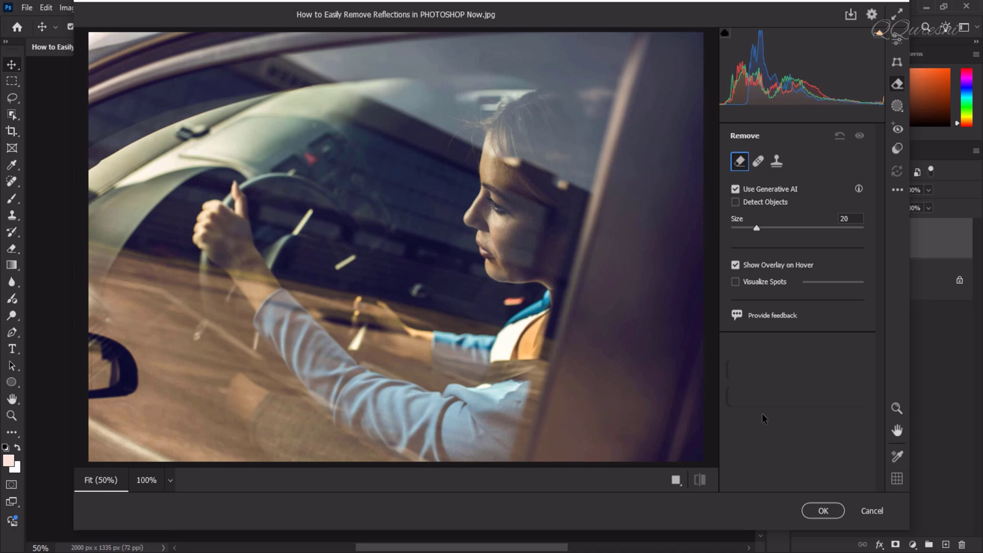
click(873, 15)
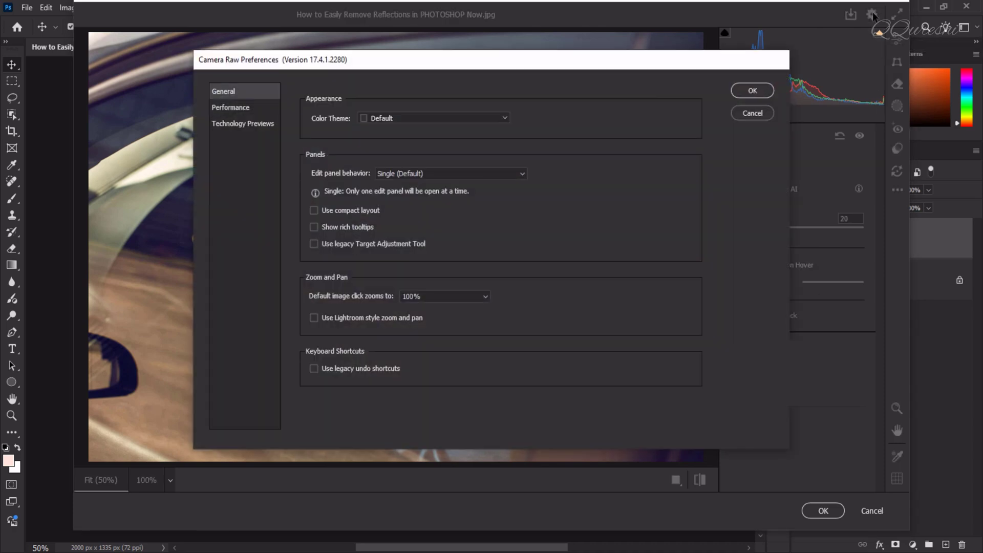
click(230, 125)
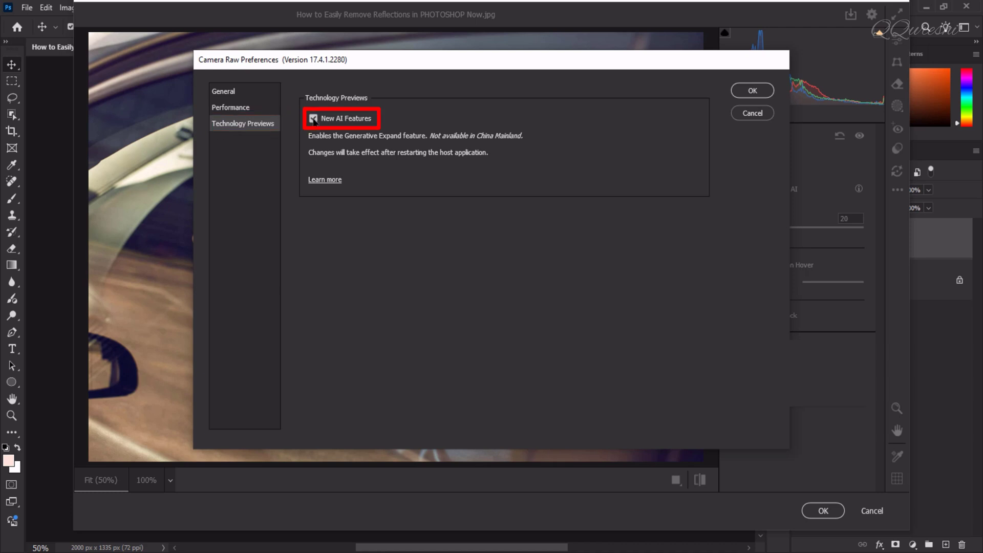
click(313, 119)
click(313, 119)
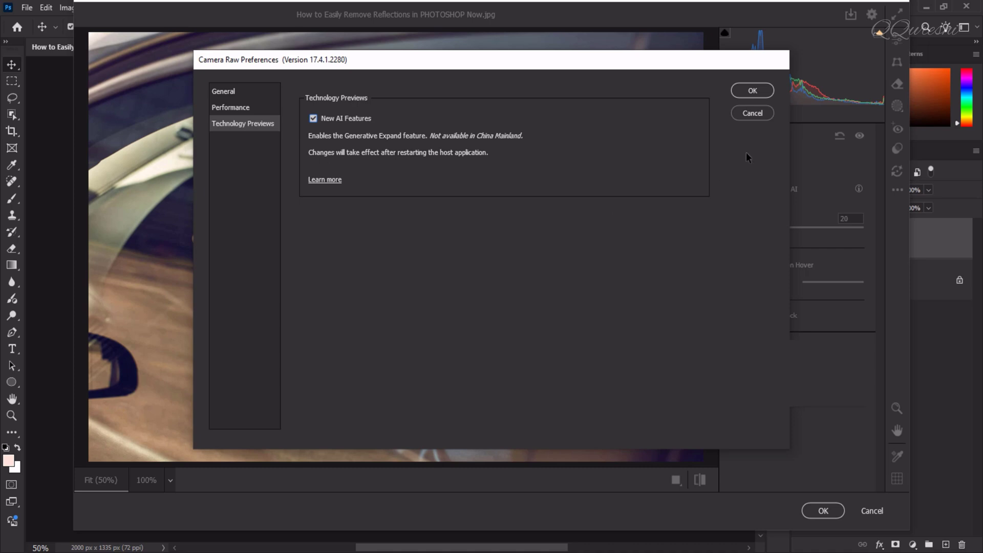
click(753, 90)
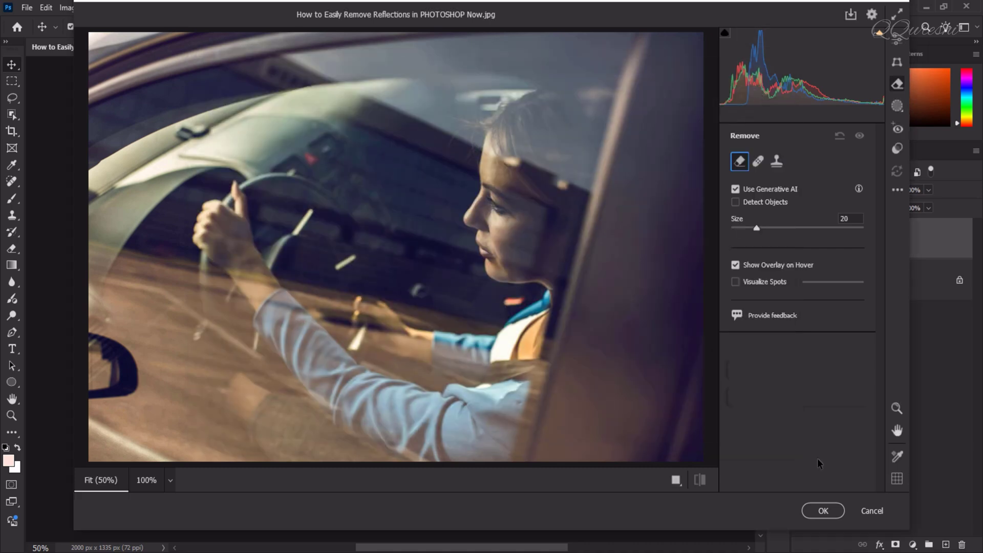
click(823, 511)
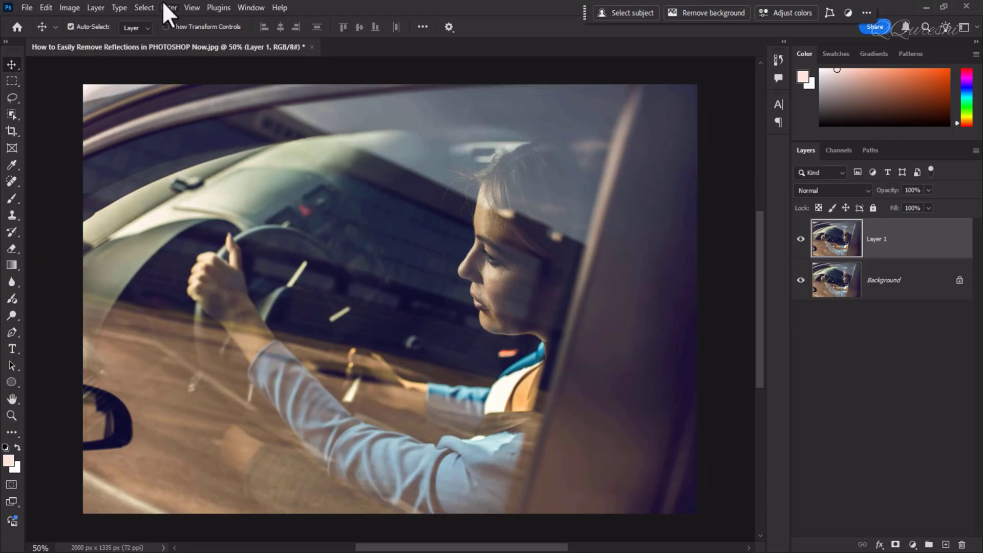
Reopen the Camera Raw Filter on Layer 1 and apply Reflections distraction removal with Best quality
click(169, 8)
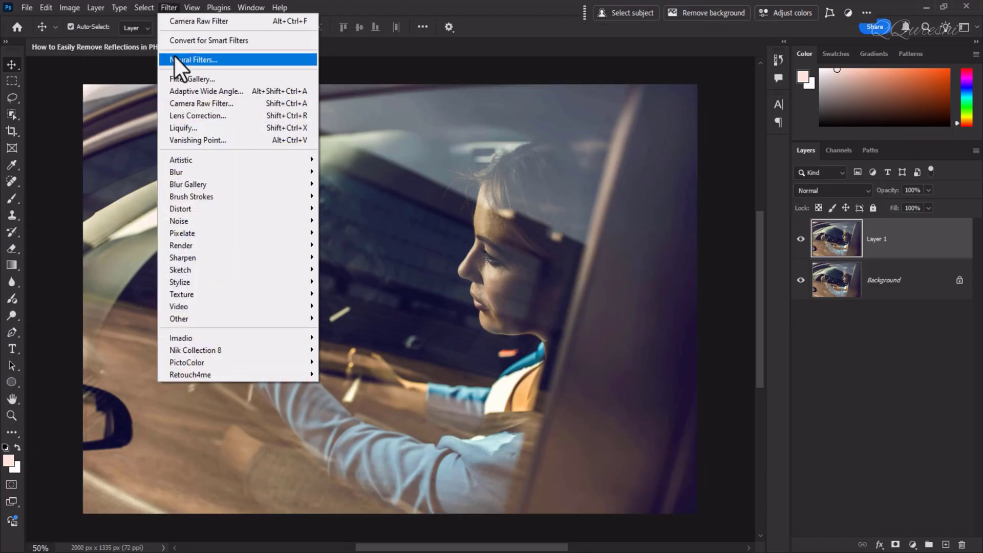
click(180, 103)
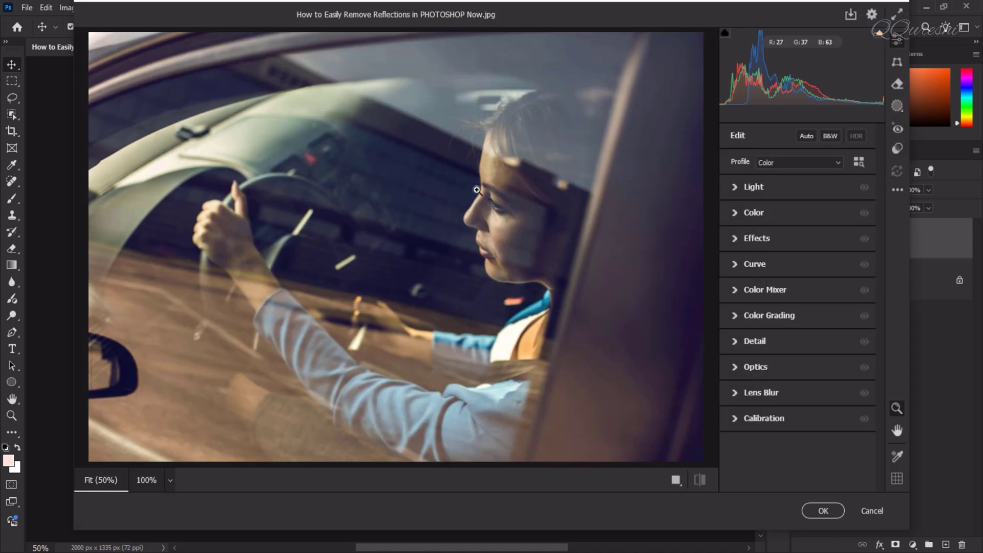
click(899, 84)
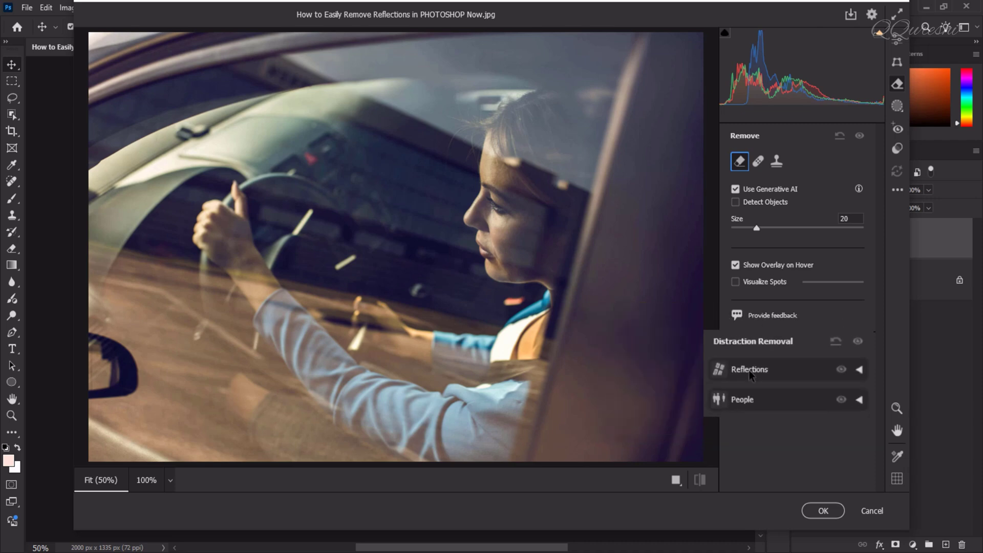
click(861, 370)
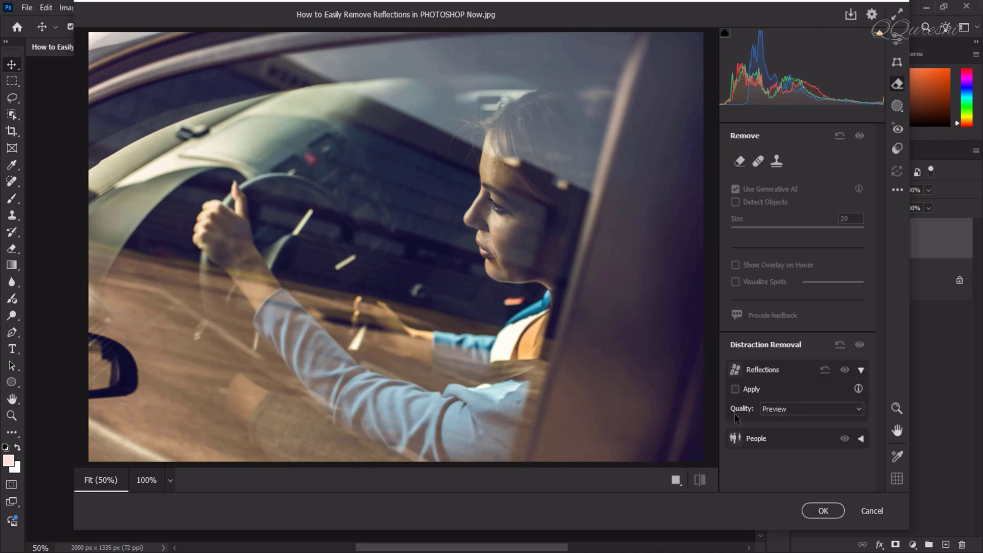
click(779, 409)
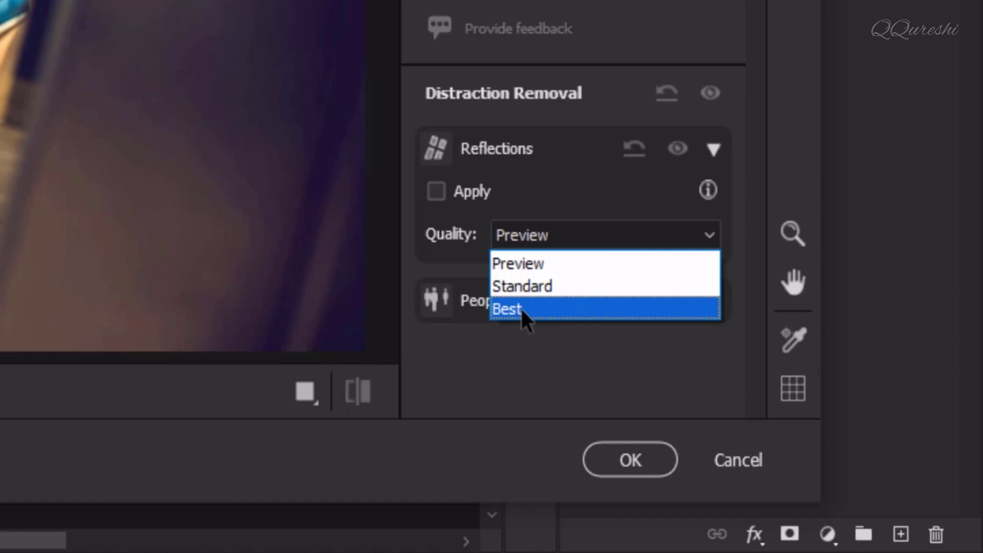
click(521, 308)
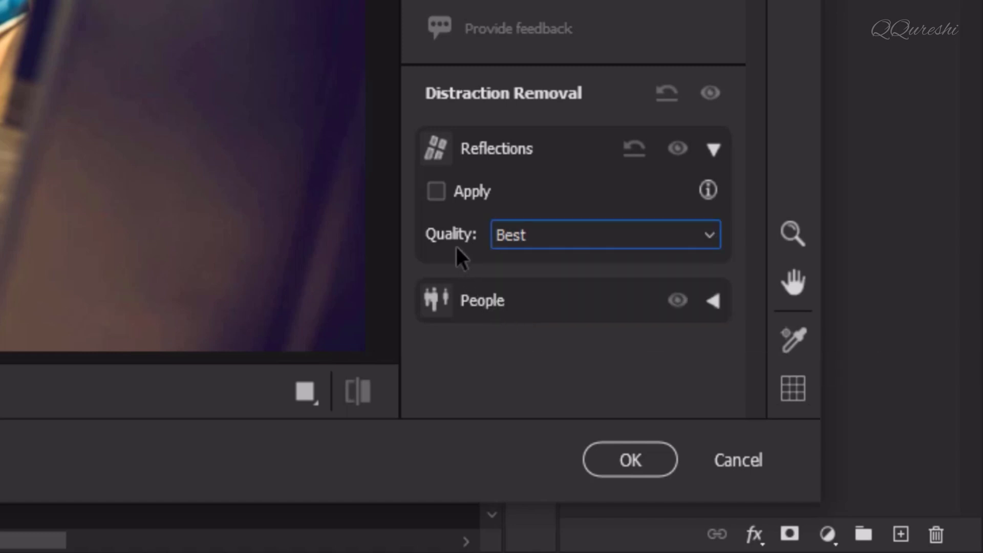
click(436, 192)
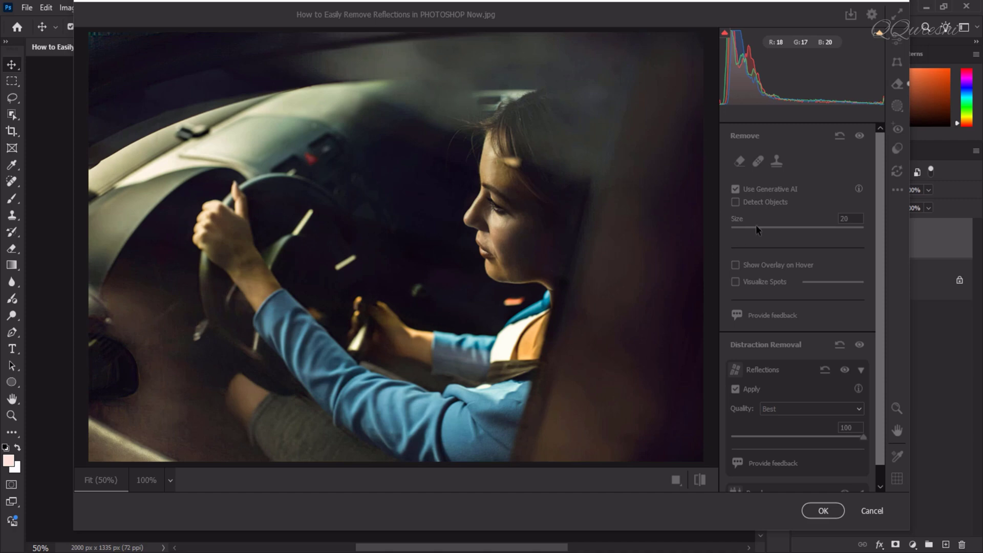
Mask the leftover haze above and over the woman's hair with the size 20 Remove tool and remove it using Generative AI
click(740, 162)
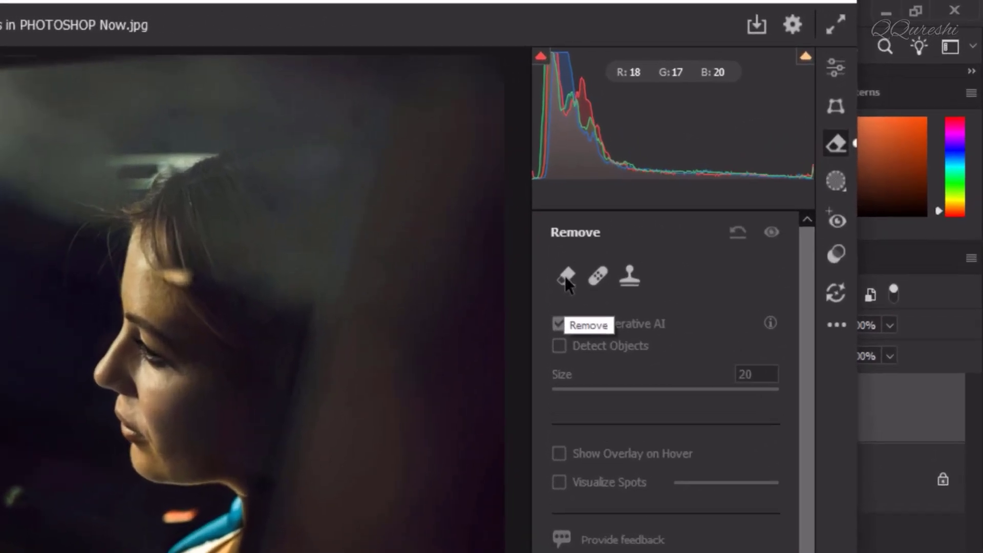
click(565, 279)
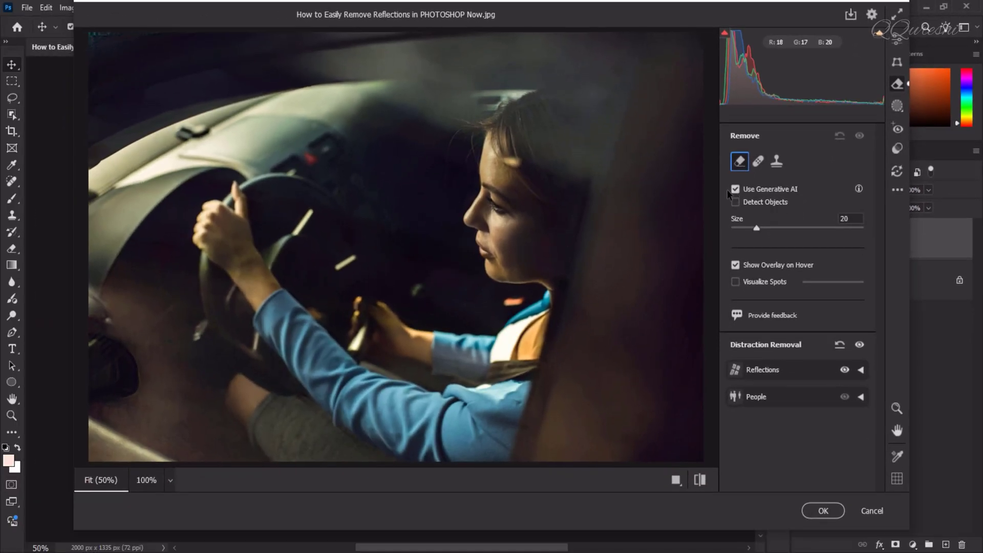
mouse_move(307, 44)
mouse_down()
mouse_move(391, 92)
mouse_move(543, 149)
mouse_move(612, 83)
mouse_move(589, 64)
mouse_move(478, 92)
mouse_move(555, 99)
mouse_move(568, 150)
mouse_up()
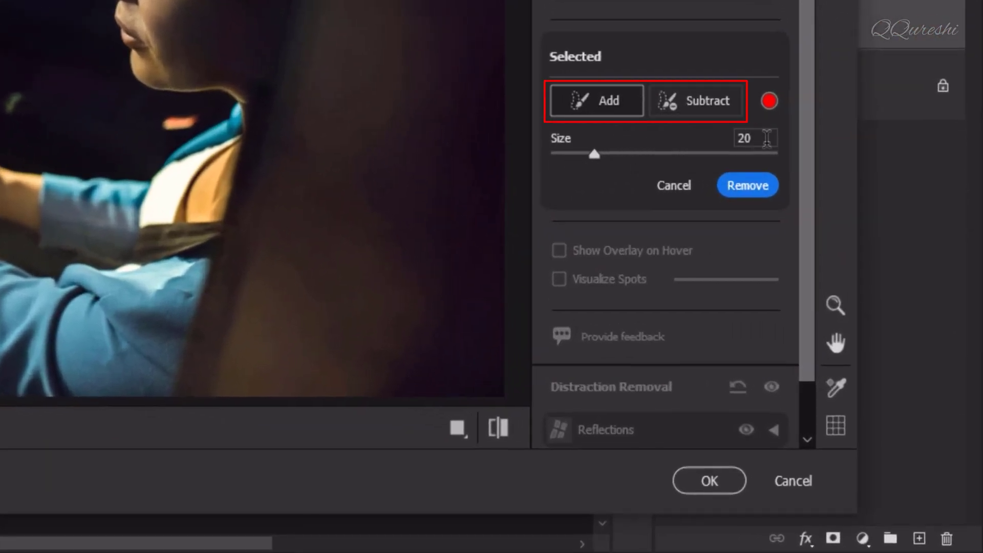
click(747, 189)
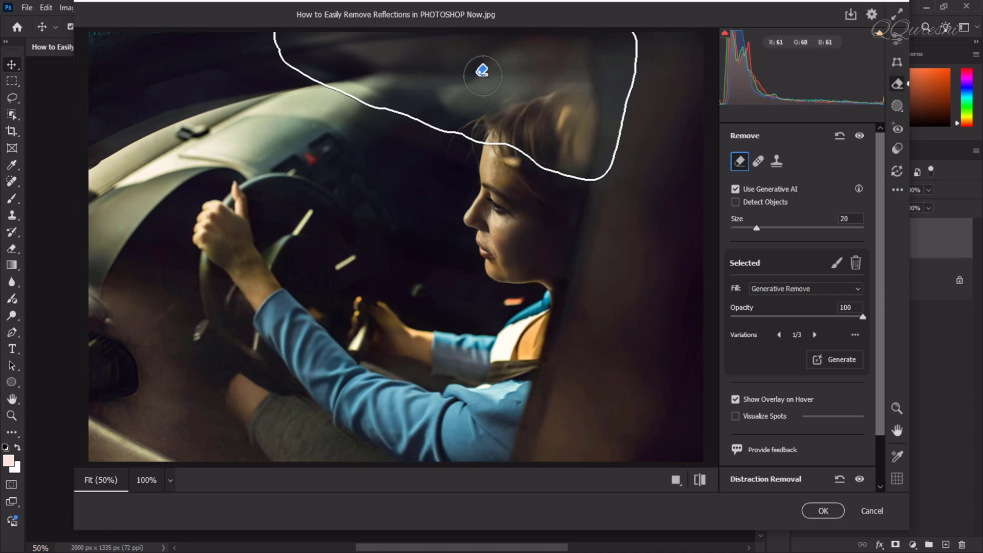
Choose the third variation for the removed area and keep its fill as Generative Remove
click(482, 70)
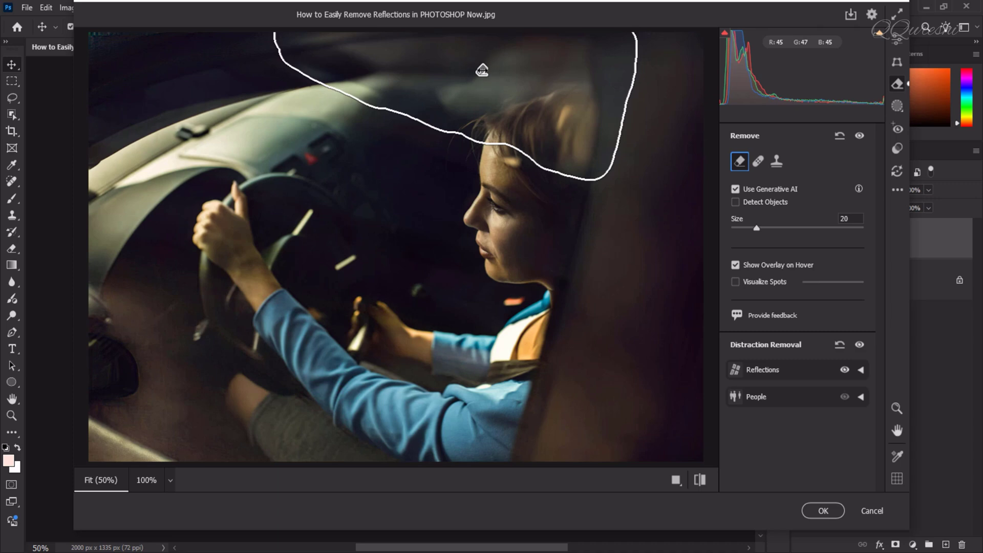
click(482, 70)
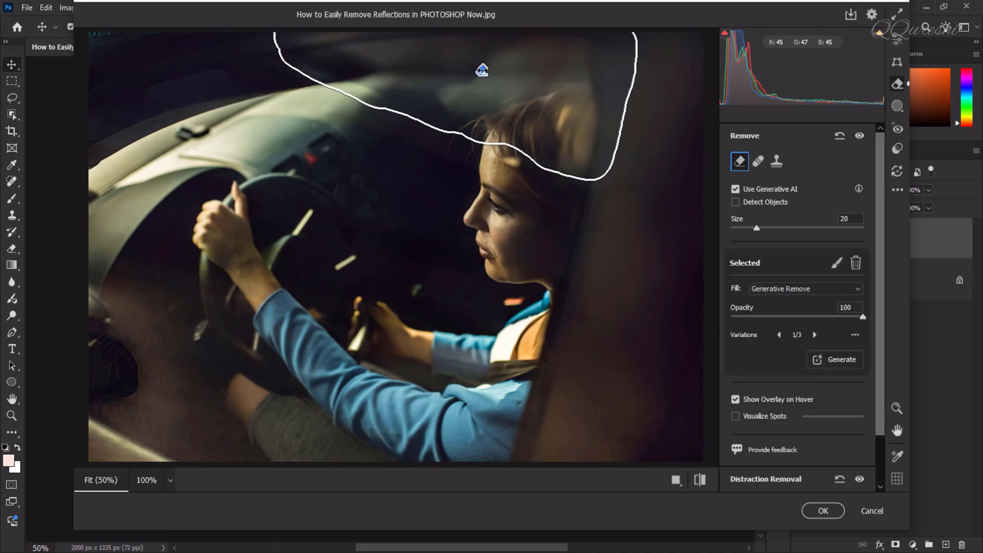
click(814, 336)
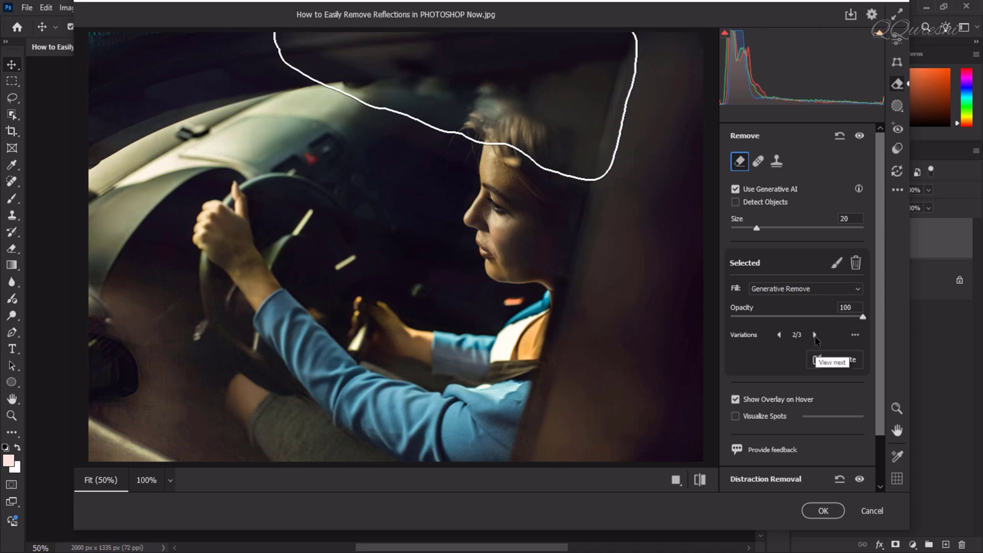
click(815, 336)
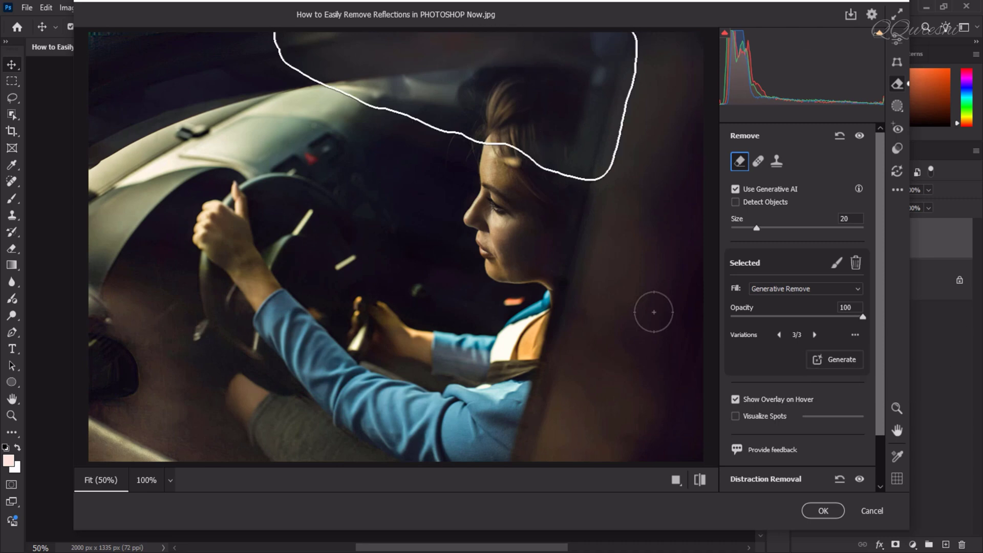
click(787, 289)
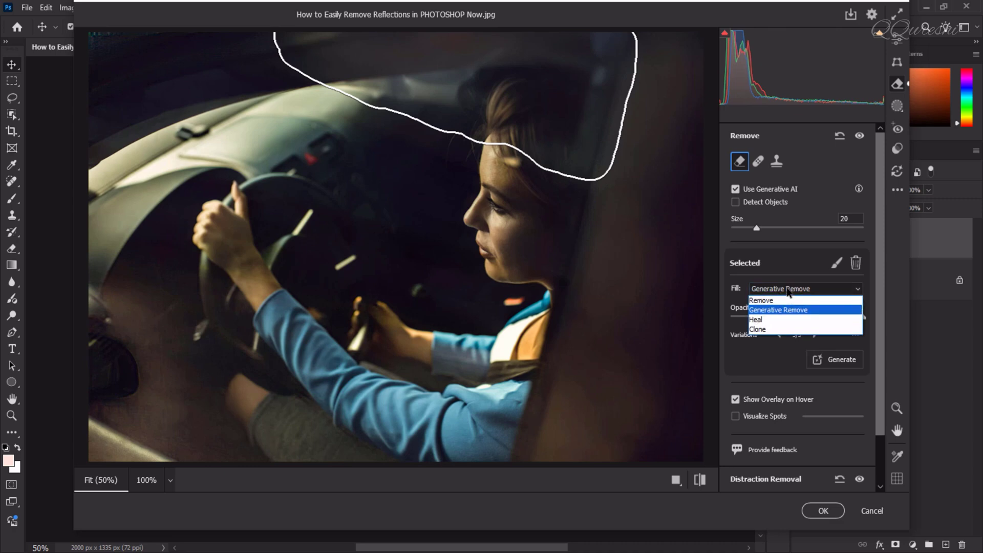
click(788, 289)
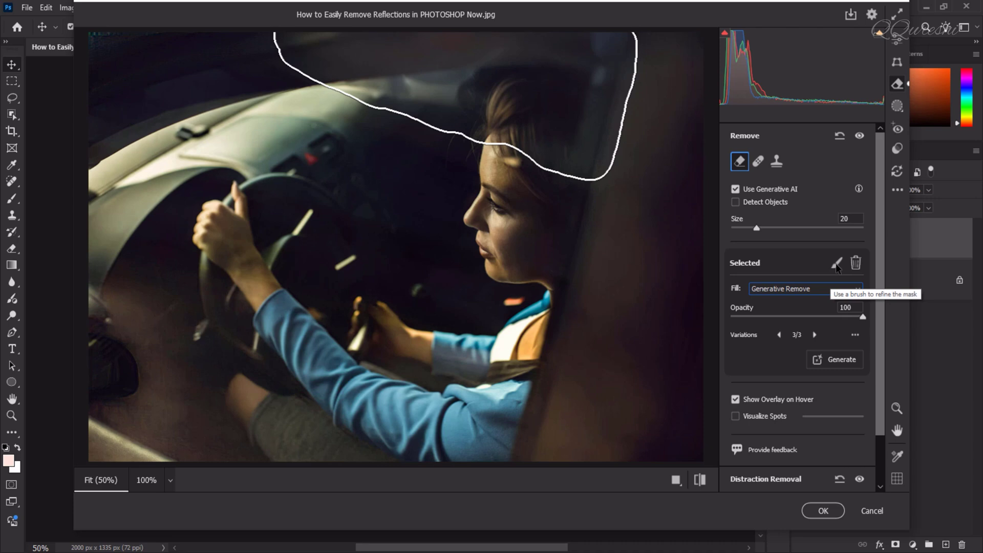
Delete the generative removal above the woman's head and undo the deletion
key(alt)
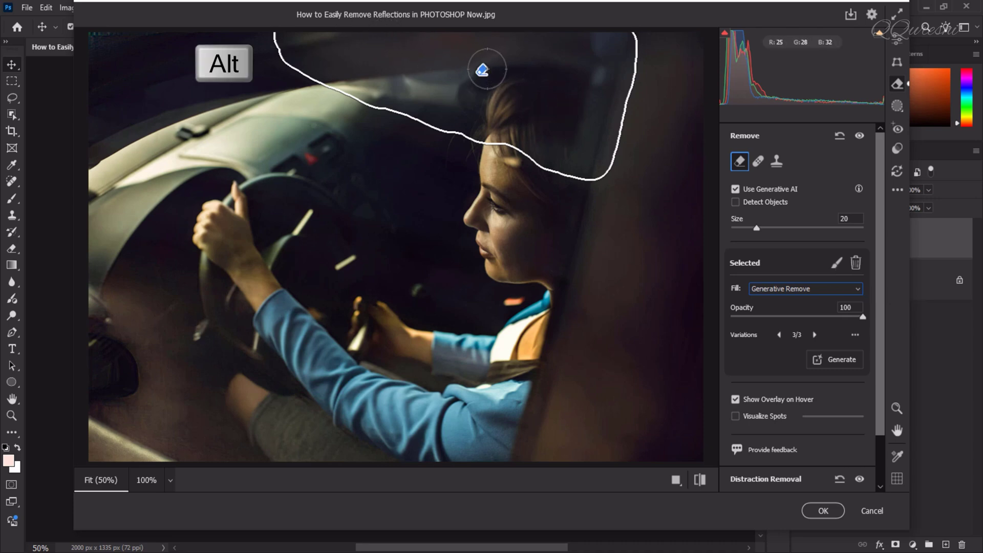
alt+click(485, 70)
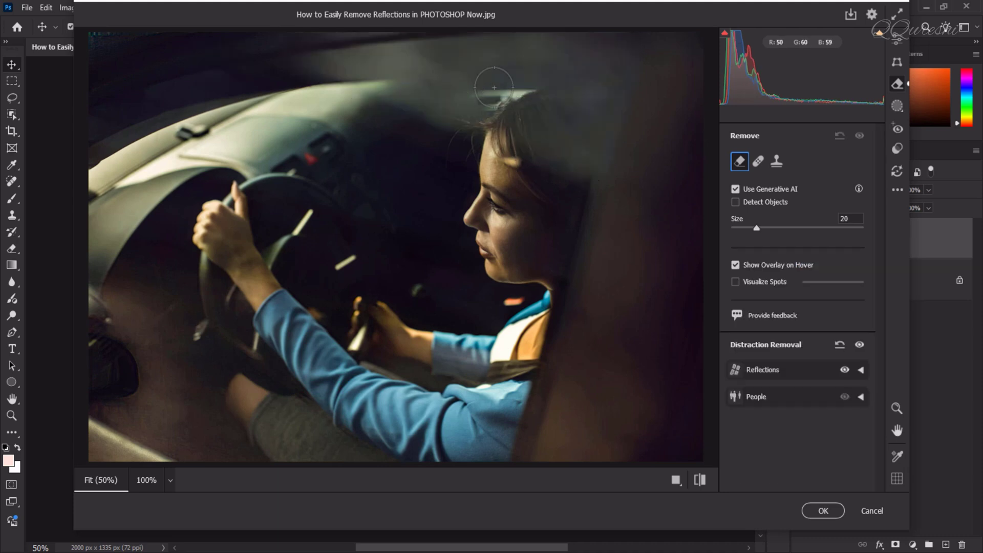
key(ctrl+z)
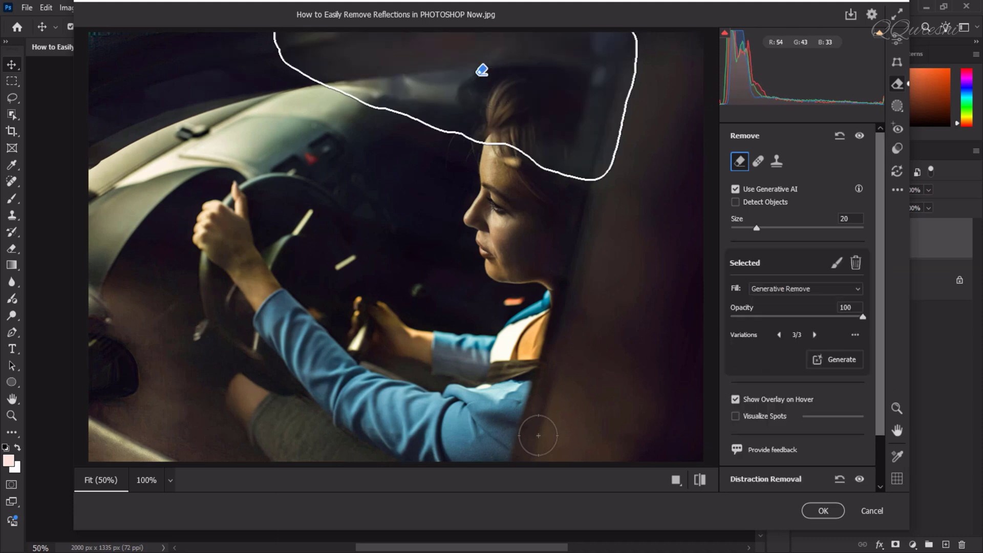
Commit the Camera Raw edits and compare the result with the original by hiding and showing Layer 1
click(830, 511)
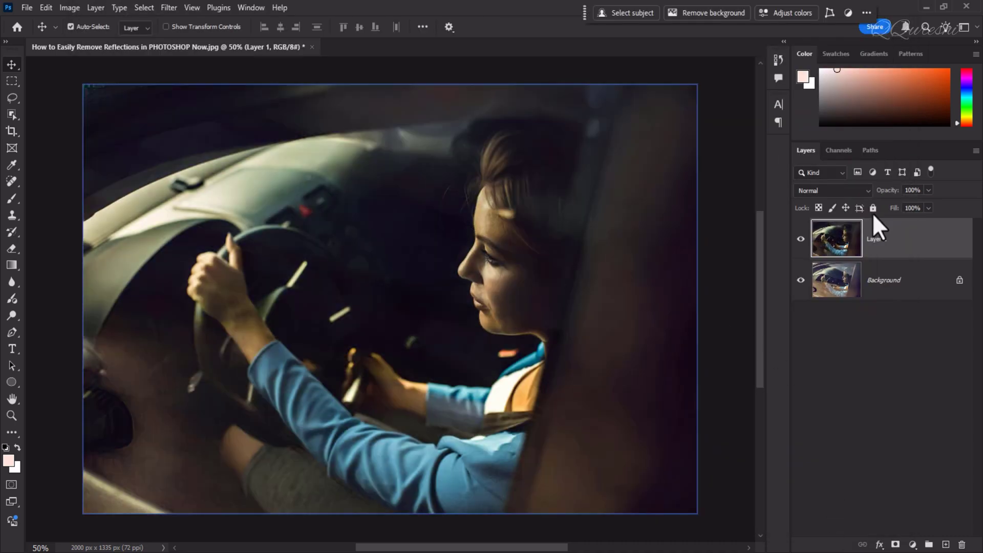
click(800, 240)
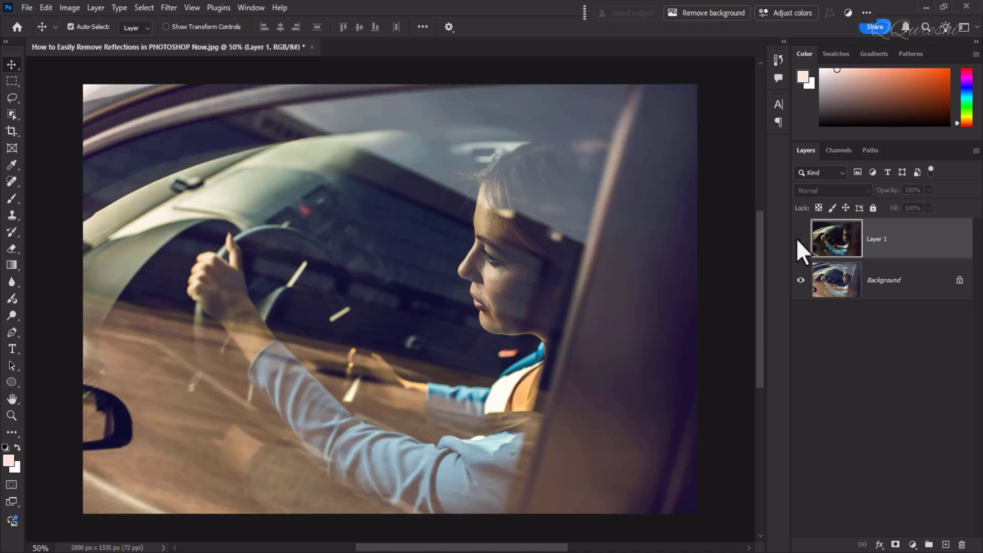
click(800, 239)
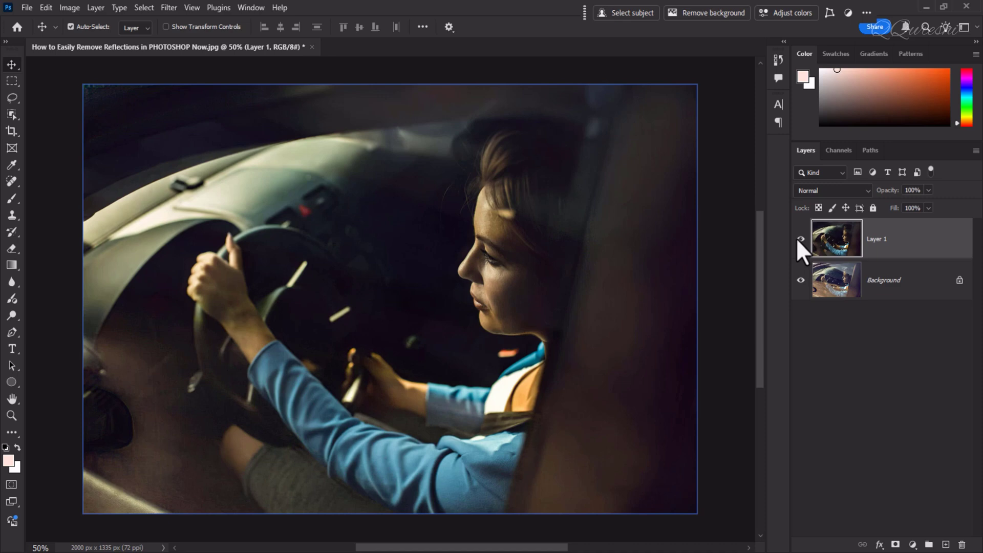
Add a Levels adjustment layer above Layer 1
click(913, 545)
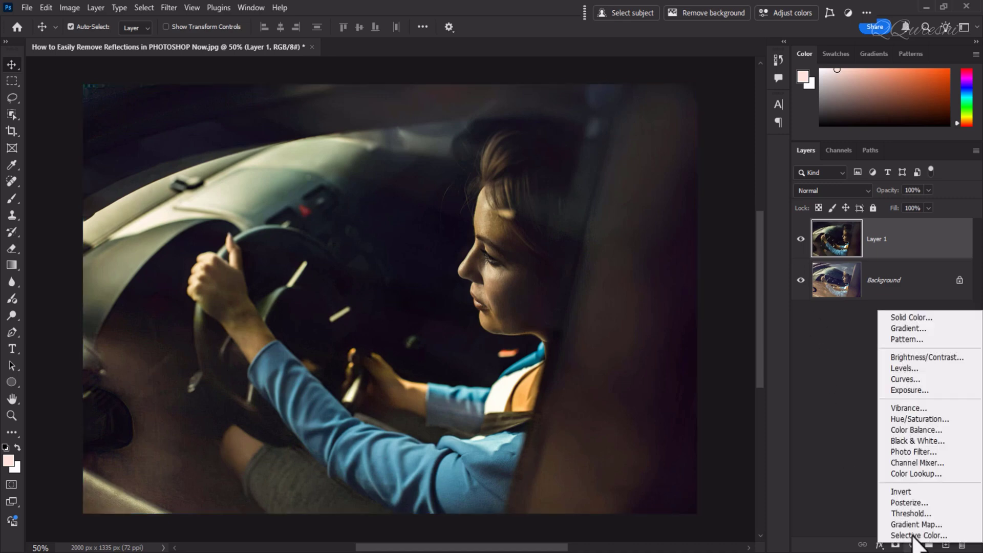
click(926, 369)
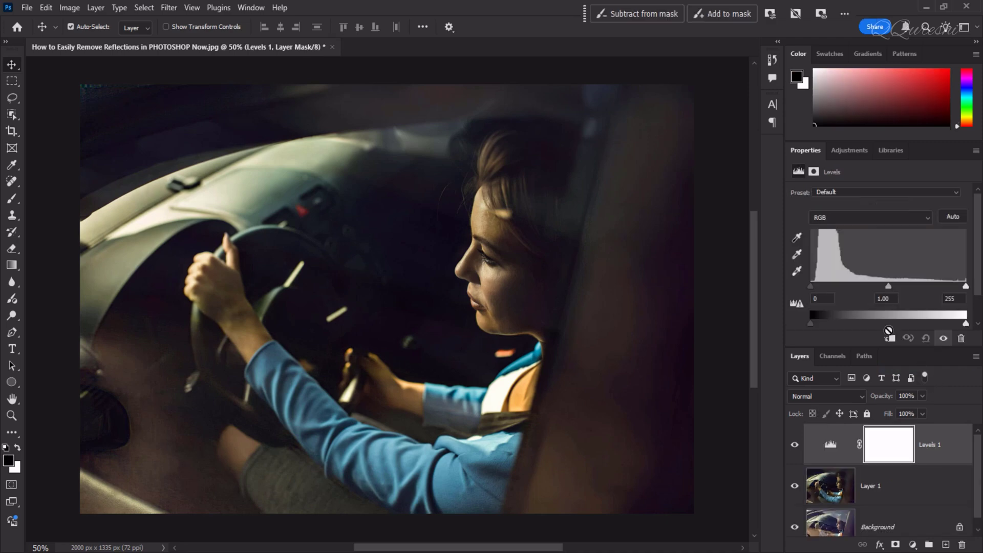
Auto-correct the Levels 1 adjustment with the Enhance Brightness and Contrast algorithm
key(alt)
alt+click(951, 217)
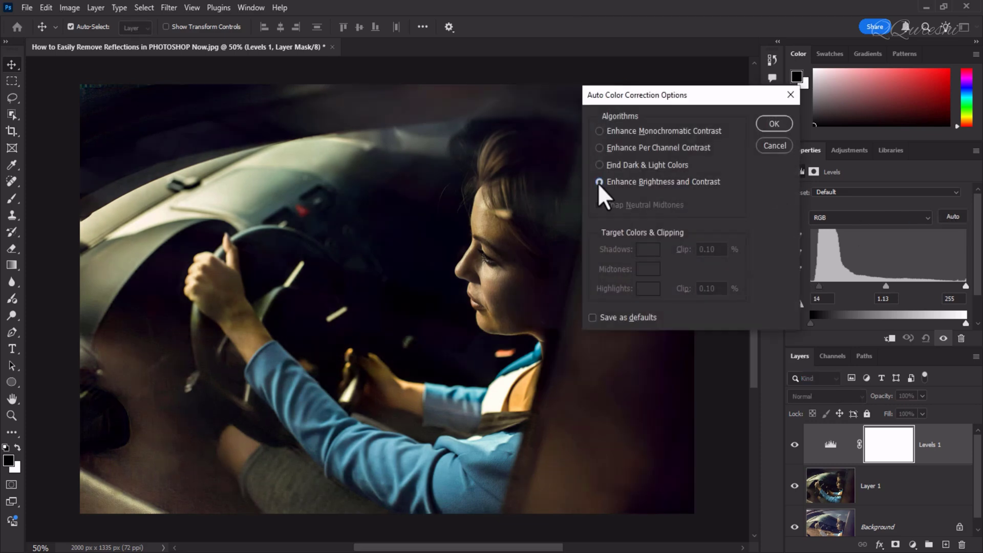
click(767, 125)
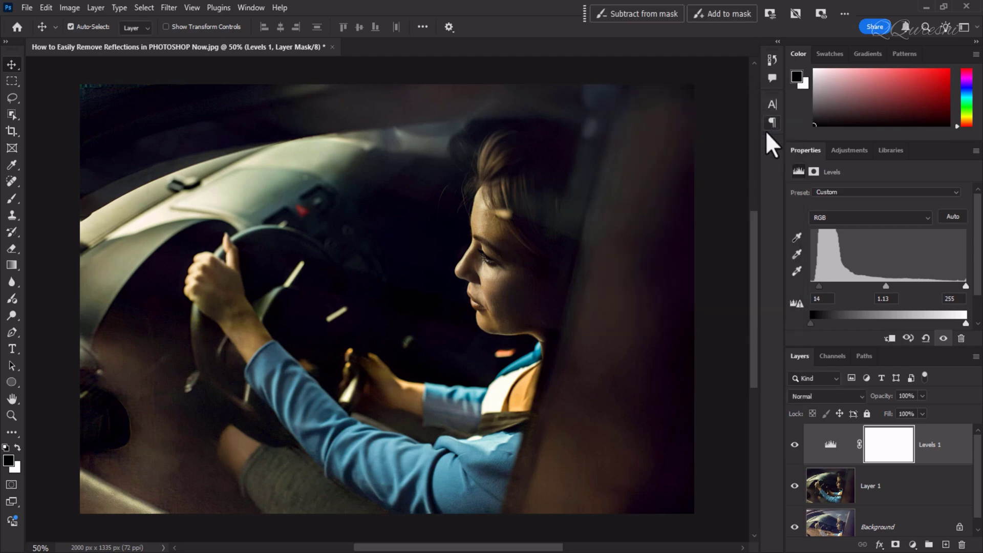
Group Levels 1 and Layer 1, and compare the edit with the original by hiding and showing the group
click(894, 479)
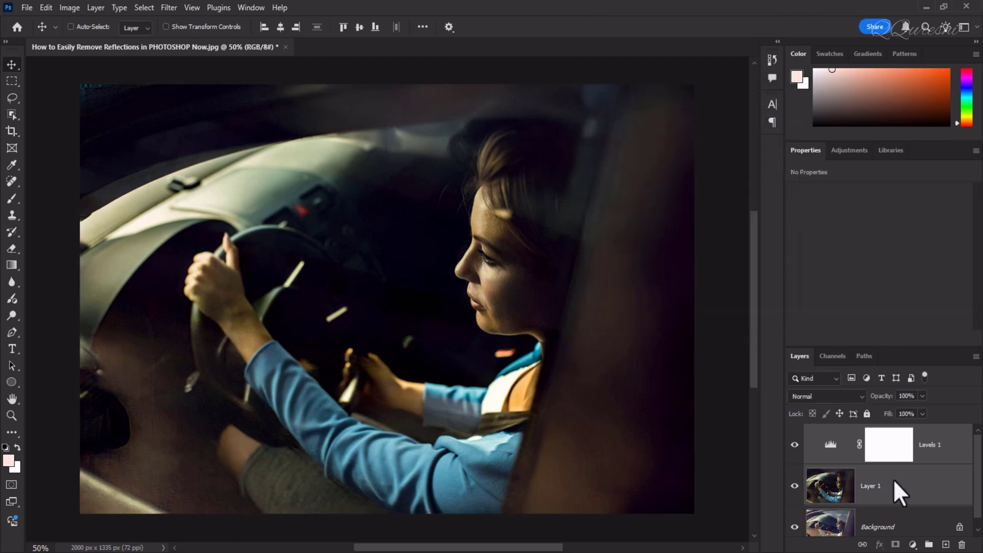
key(ctrl+g)
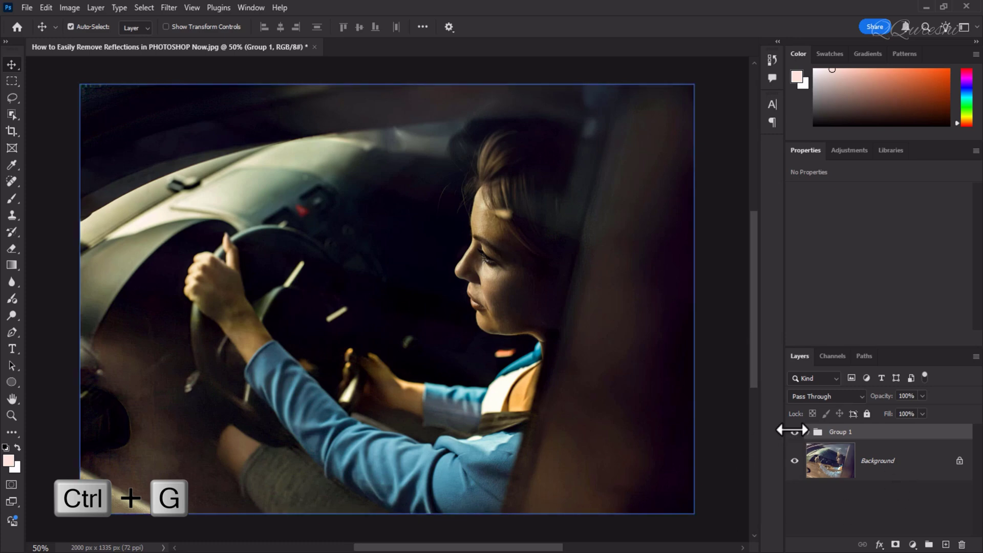
click(794, 432)
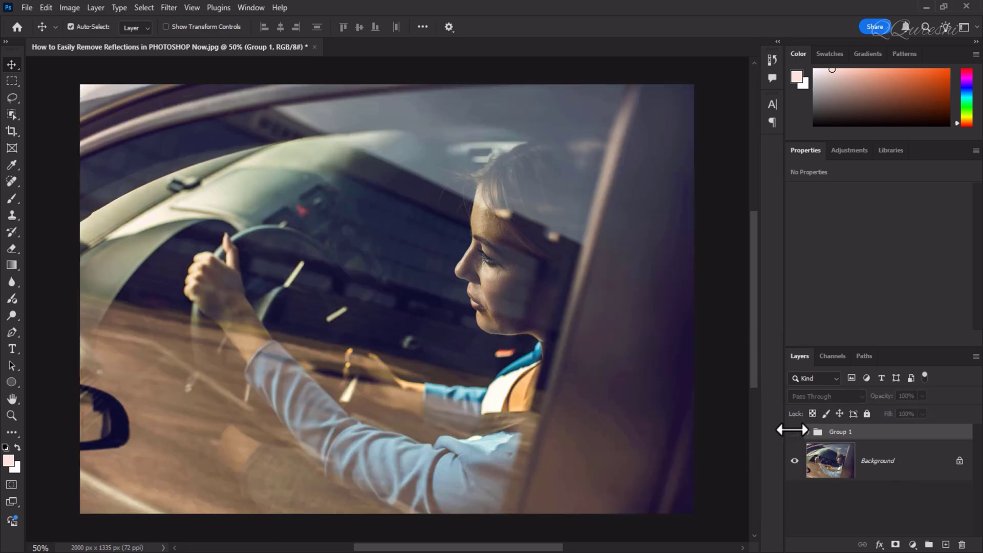
click(794, 432)
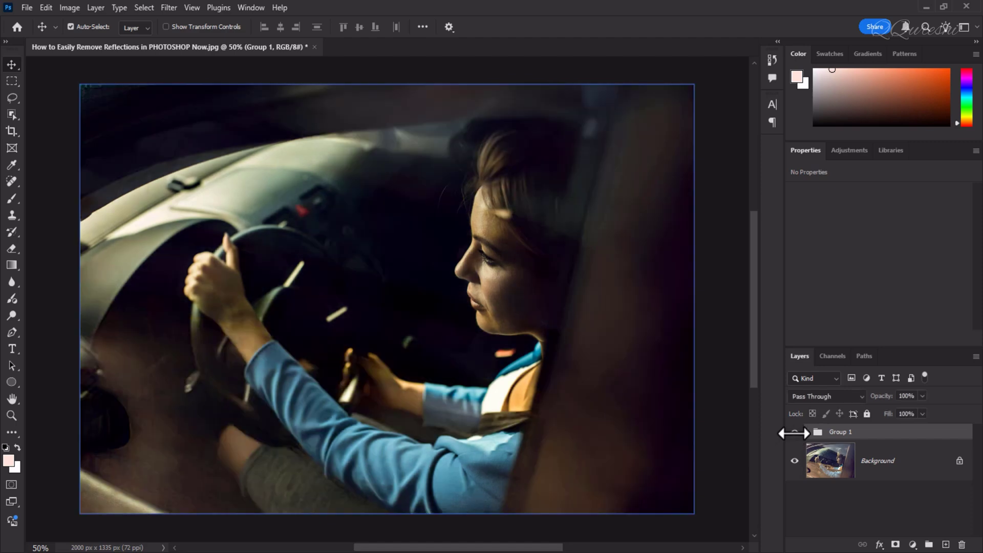